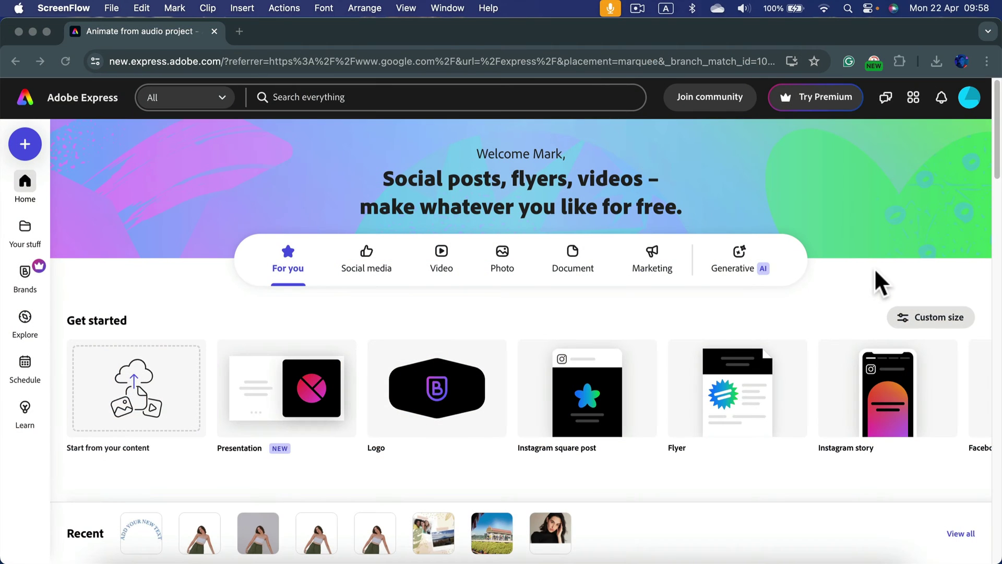
- Scroll the home page down to the Suggested Quick actions row with Animate from audio
scroll(838, 285, "down", 7)
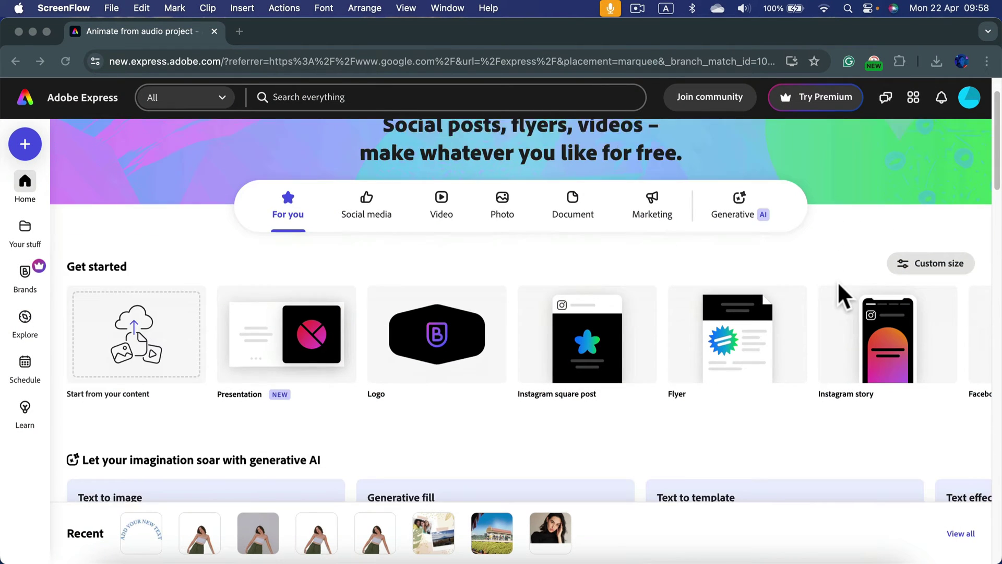
scroll(679, 324, "down", 4)
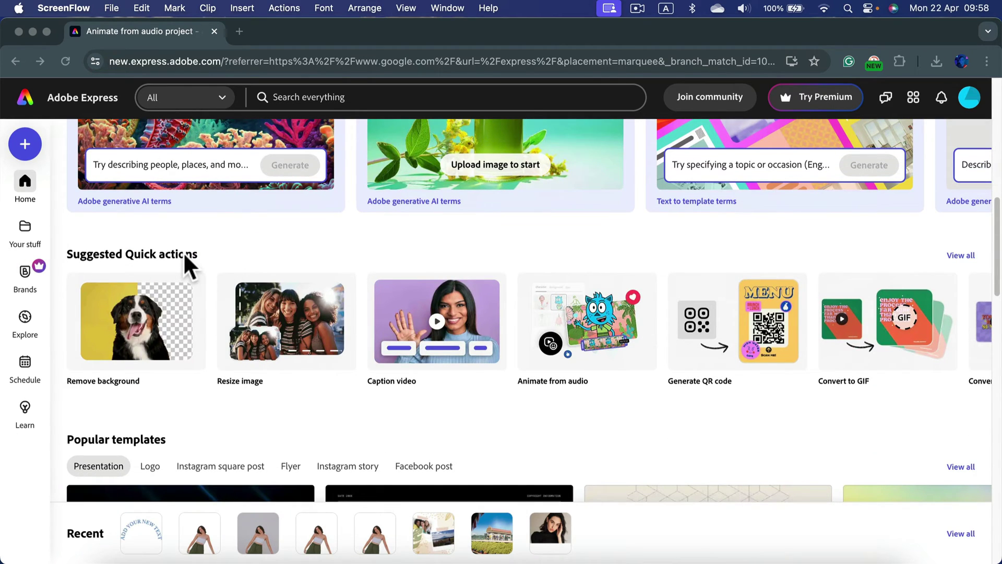
- Open View all and browse the full quick actions list, including Animate from audio and Merge videos
left_click(962, 254)
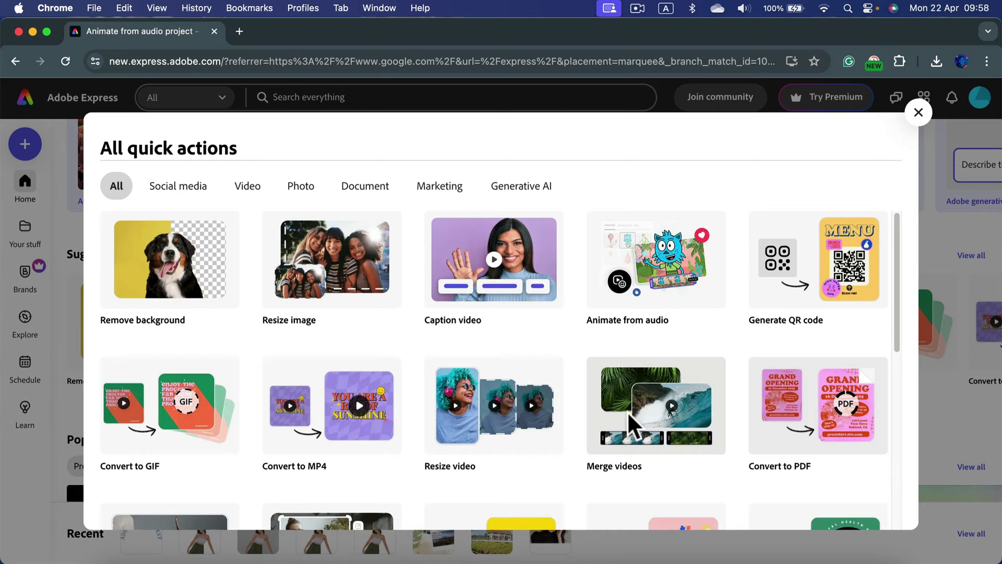
scroll(600, 339, "down", 1)
scroll(600, 340, "down", 5)
scroll(607, 338, "up", 6)
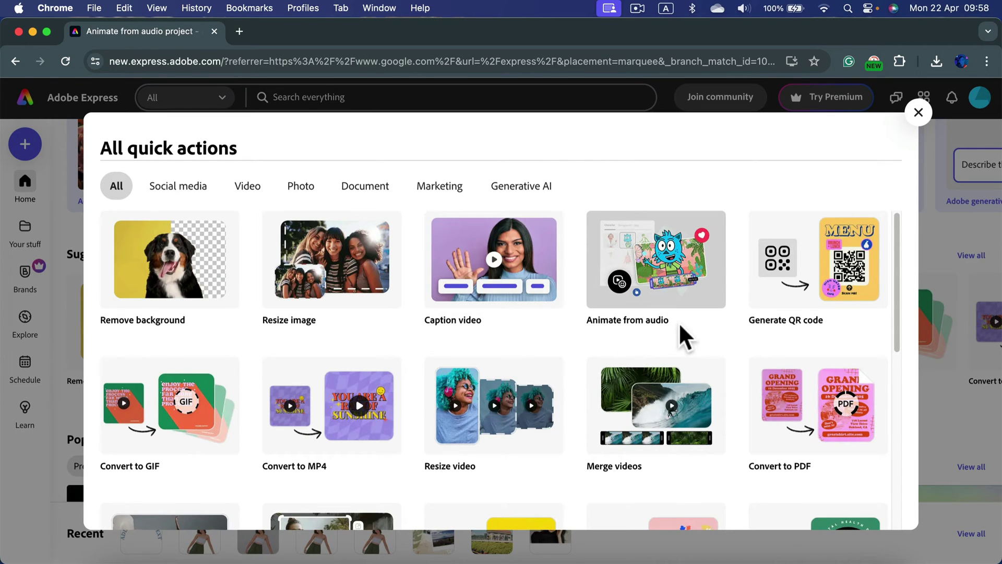
- Start the Animate from audio tool and choose the pink Flower character
left_click(656, 248)
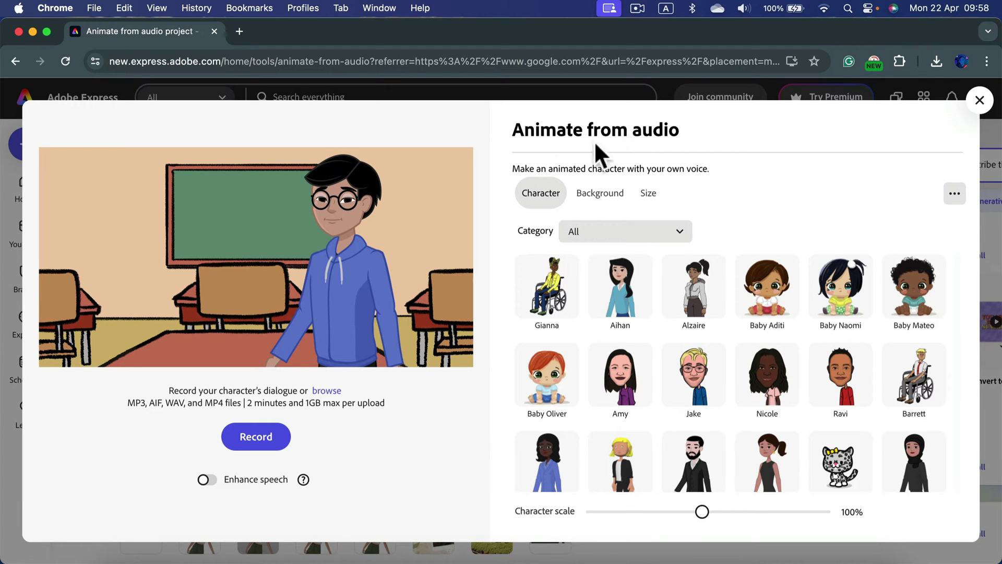
scroll(641, 368, "down", 15)
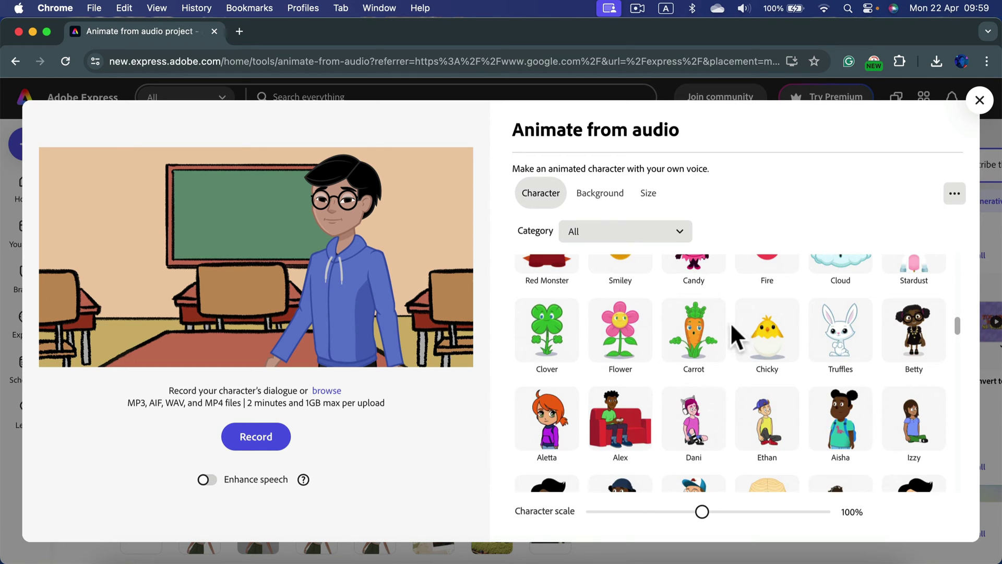
left_click(646, 336)
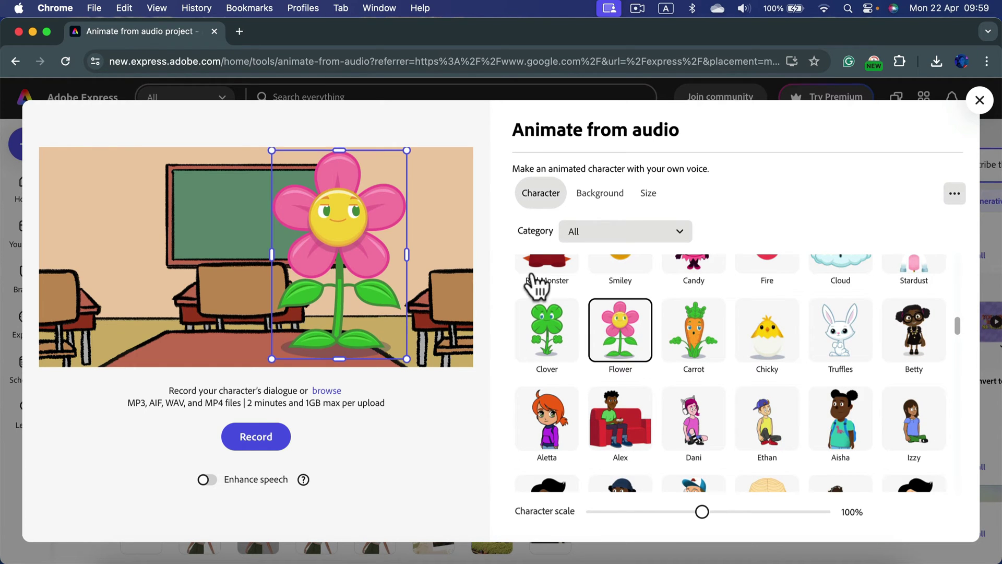
- Move the flower left and down in the classroom scene and scale it to 97%
left_click_drag(389, 204, 296, 218)
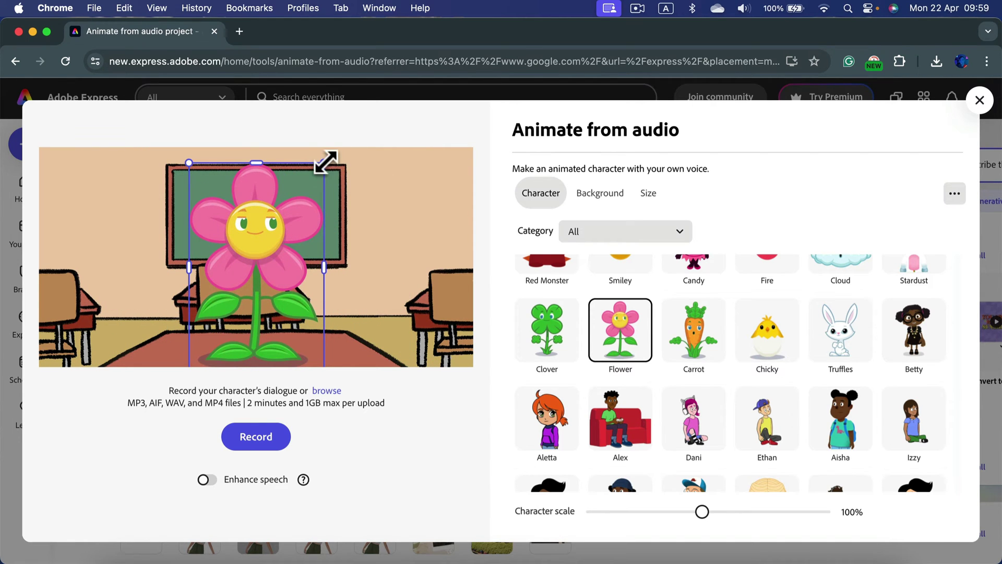
mouse_move(326, 162)
left_mouse_down()
mouse_move(261, 214)
mouse_move(352, 152)
mouse_move(319, 179)
mouse_move(322, 170)
left_mouse_up()
left_click_drag(277, 217, 273, 221)
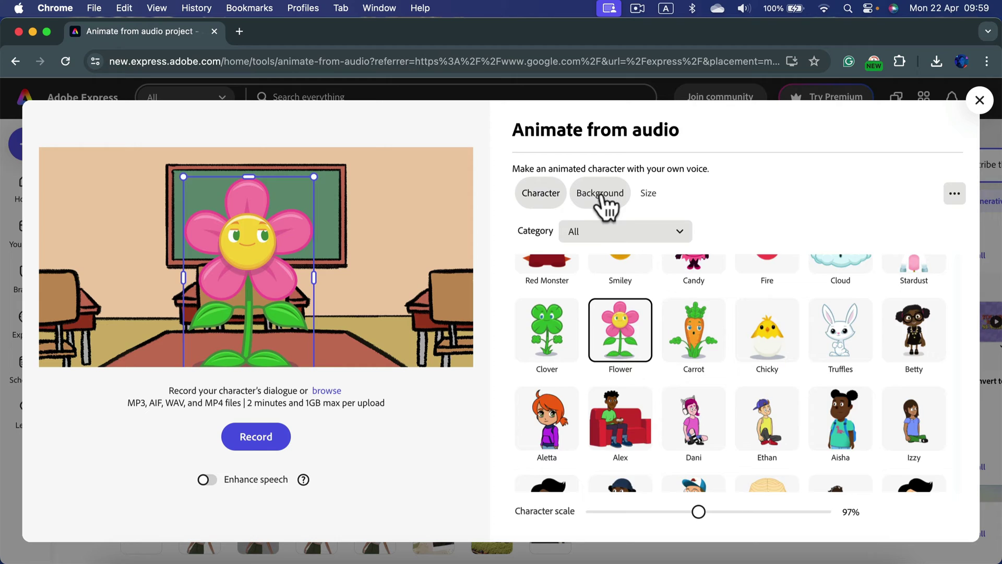
- Set the Summer Season park as the background and nudge the flower slightly left and down
left_click(601, 195)
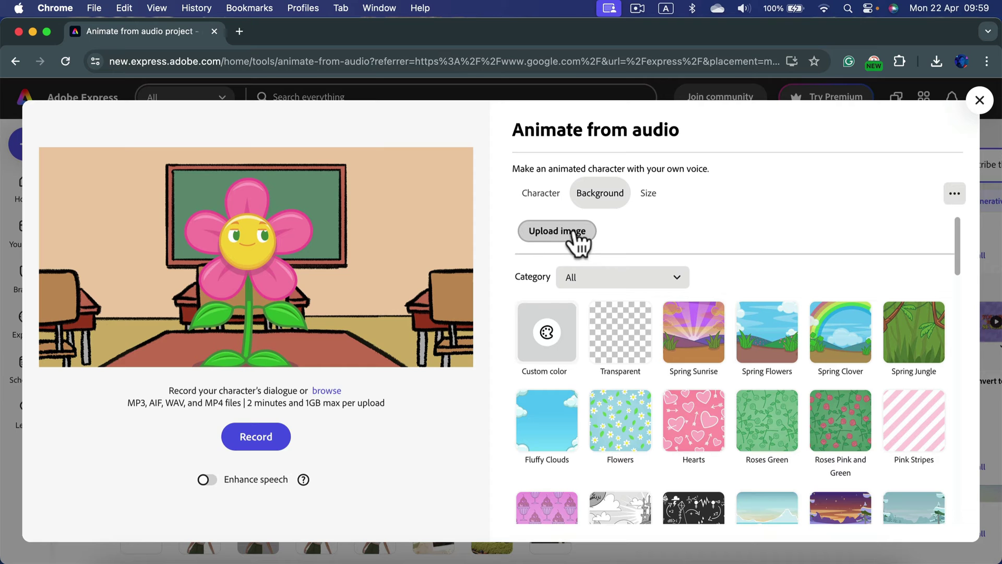
scroll(778, 336, "down", 1)
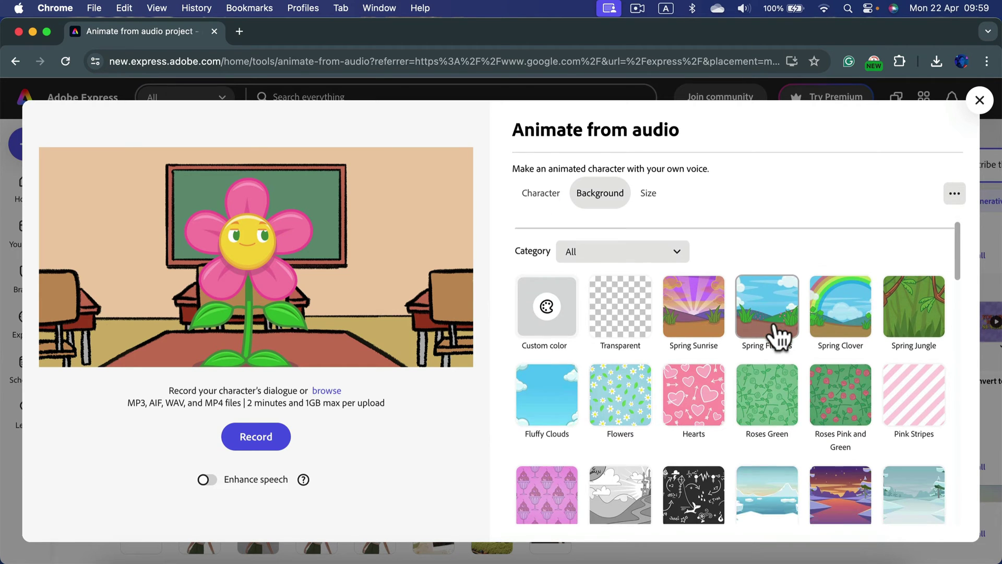
scroll(777, 334, "down", 7)
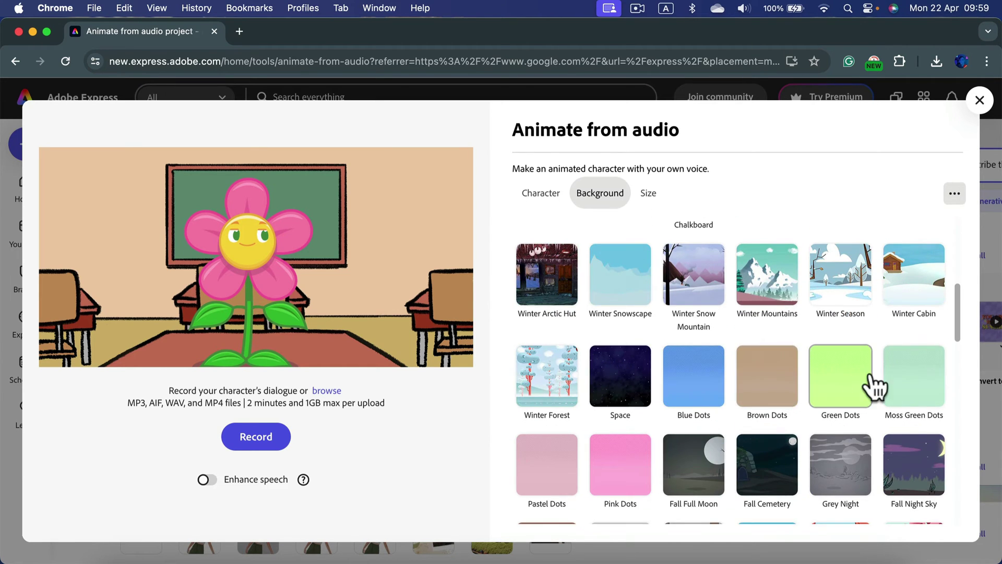
scroll(873, 386, "down", 4)
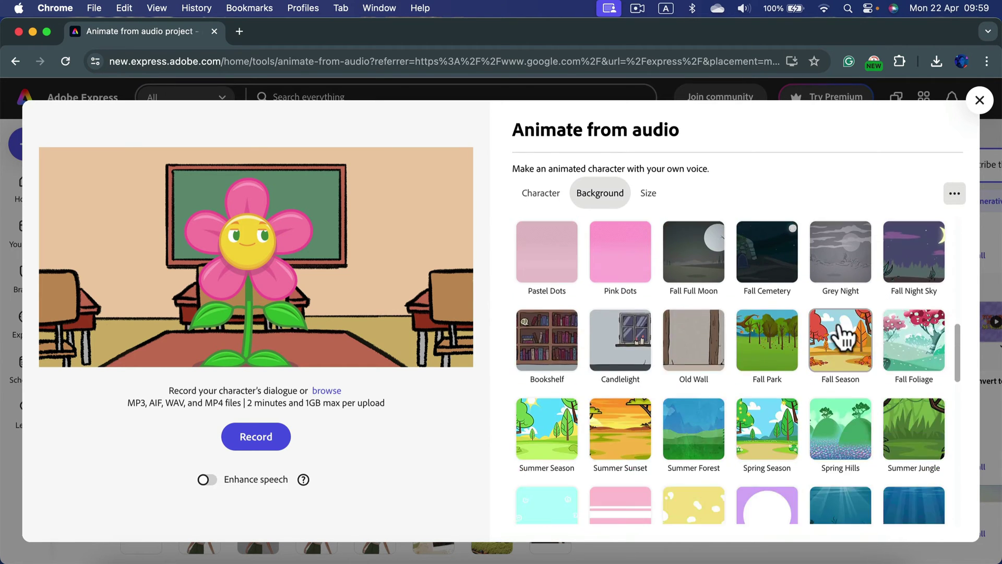
left_click(574, 446)
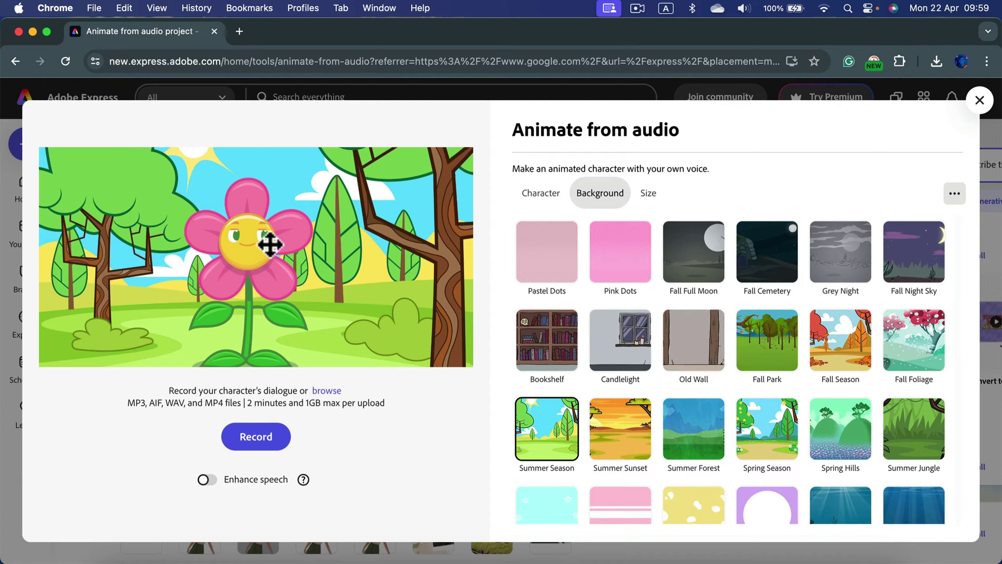
left_click_drag(270, 244, 261, 251)
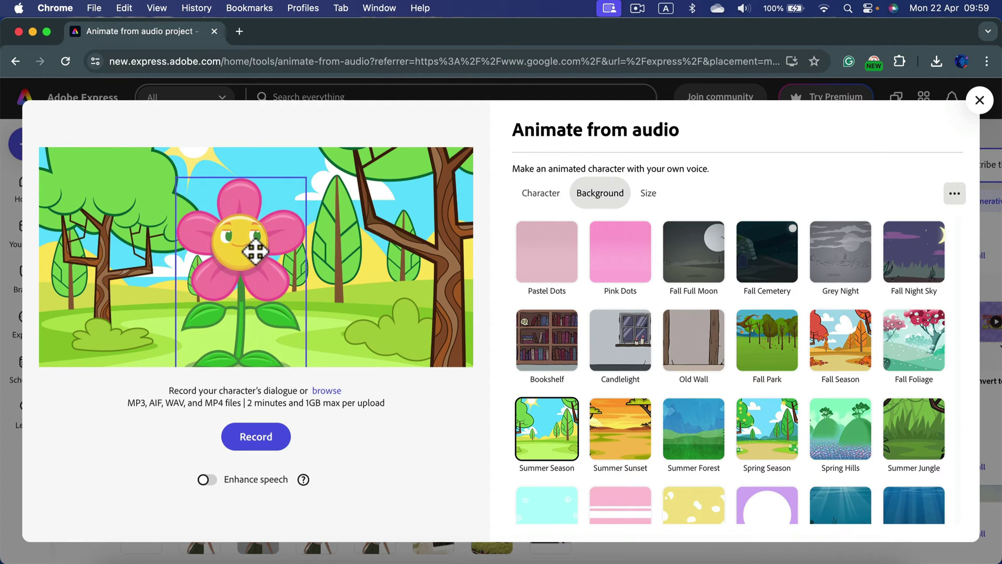
- Size the animation with the Instagram Square 1:1 preset at 1080 x 1080
left_click(649, 194)
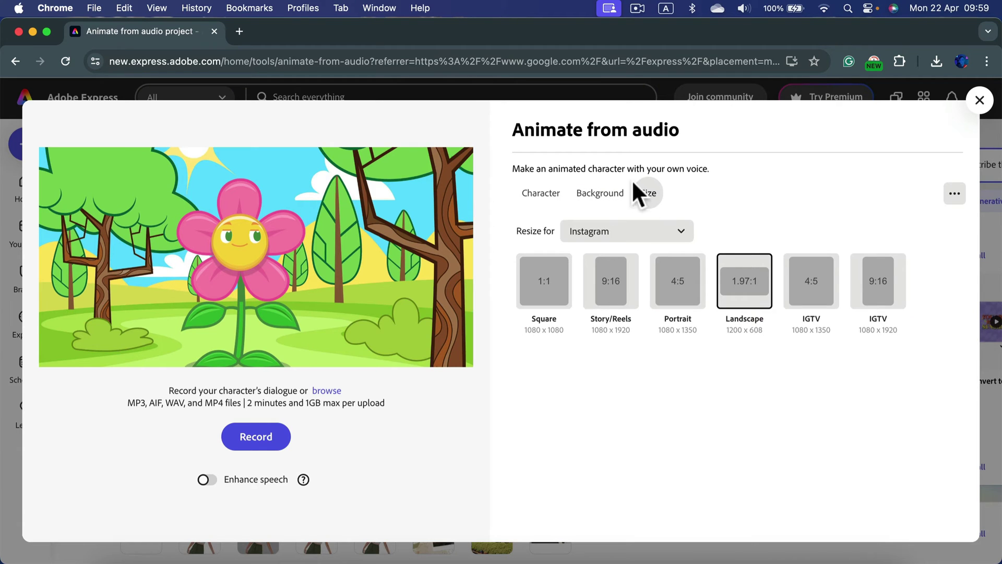
left_click(665, 228)
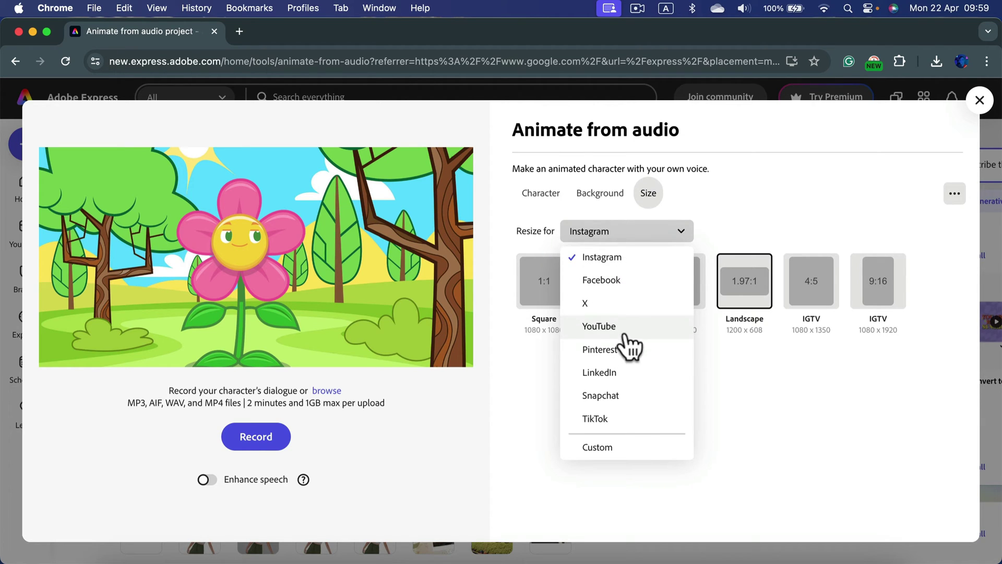
left_click(616, 452)
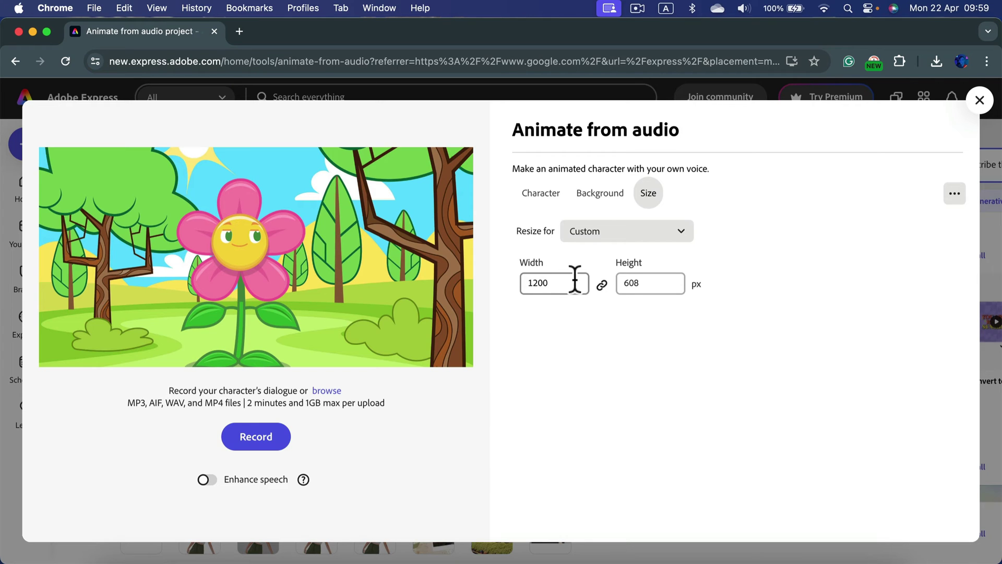
left_click(660, 233)
left_click(648, 258)
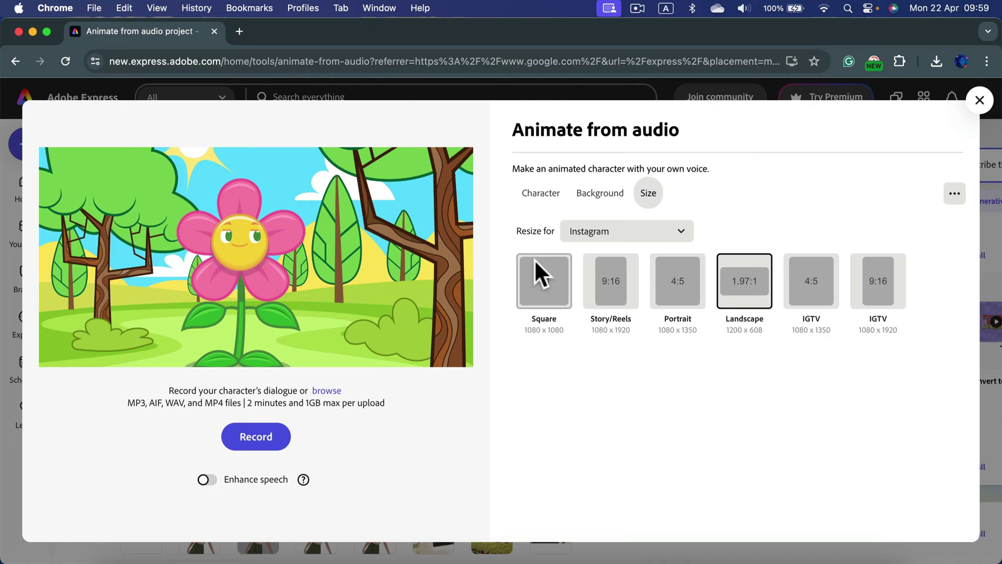
left_click(547, 280)
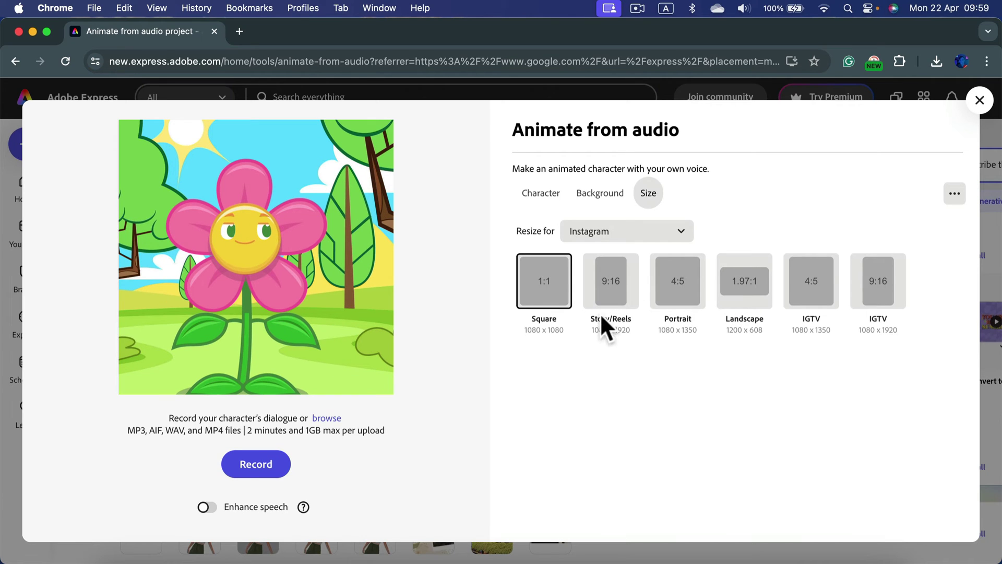
left_click(258, 246)
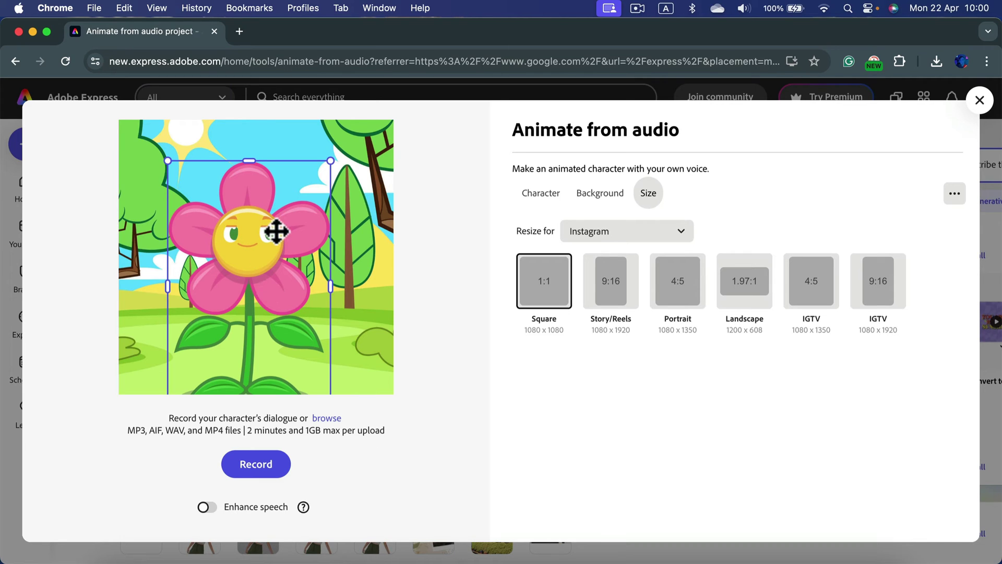
- Turn on Enhance speech and record about 12 seconds of voice for the flower to lip-sync
left_click(206, 507)
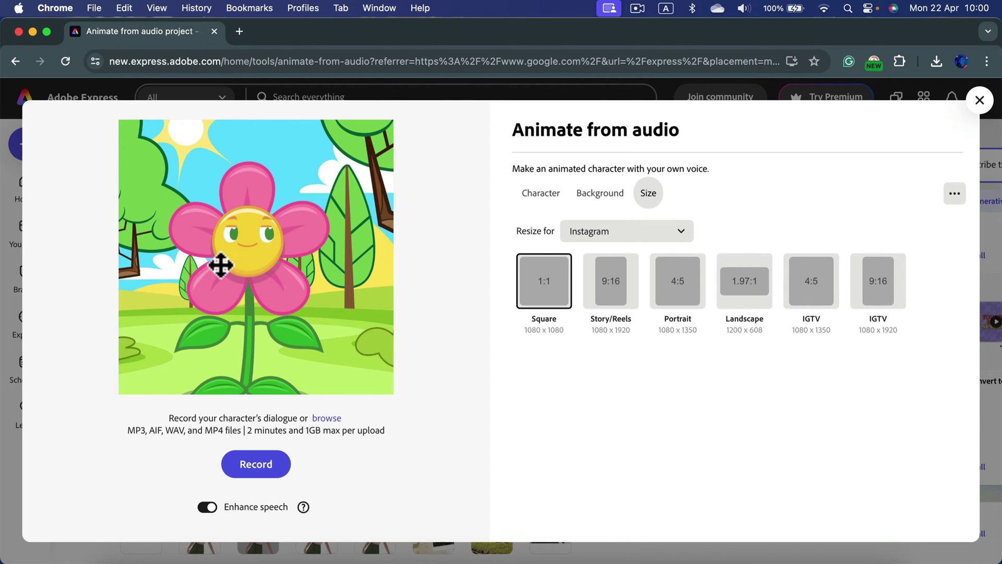
left_click(233, 252)
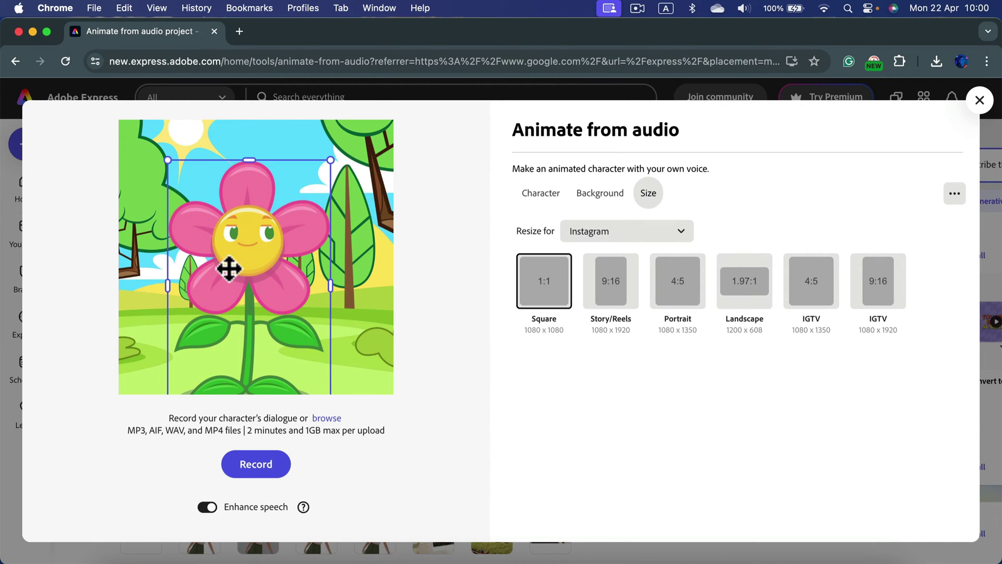
left_click(265, 470)
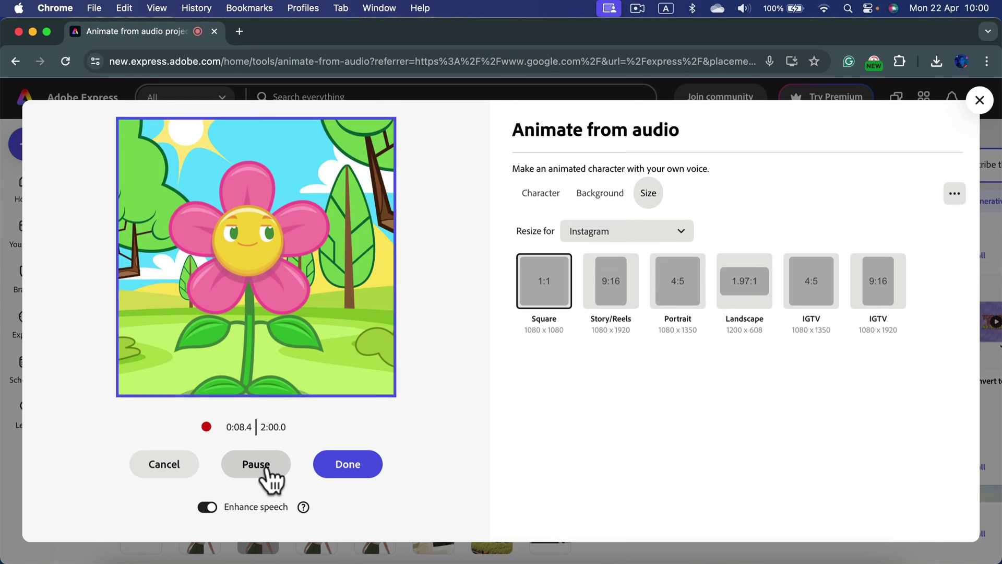
left_click(348, 471)
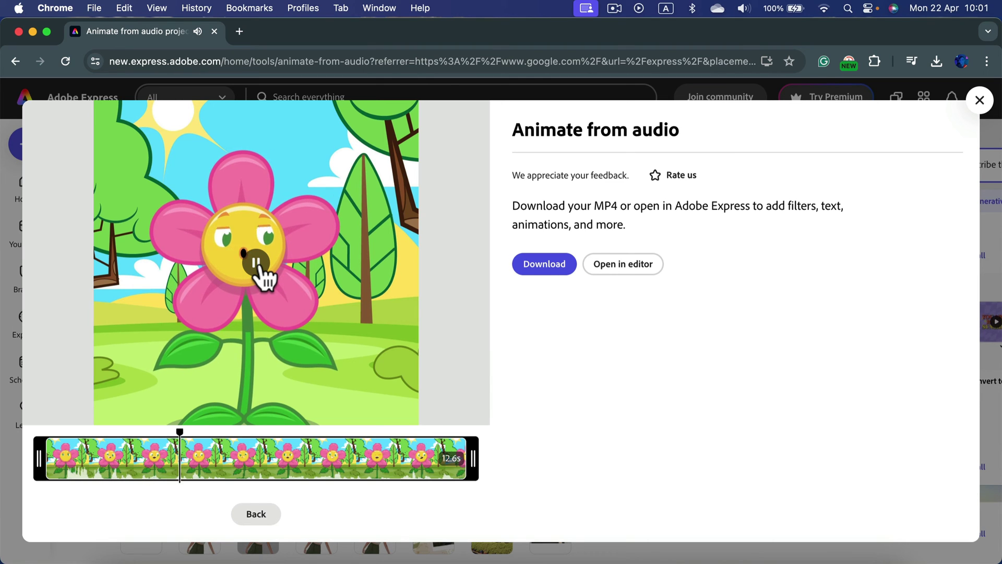
- Pause the preview and test the trim handles, keeping the full 12.6 s clip with playhead at start
left_click(257, 264)
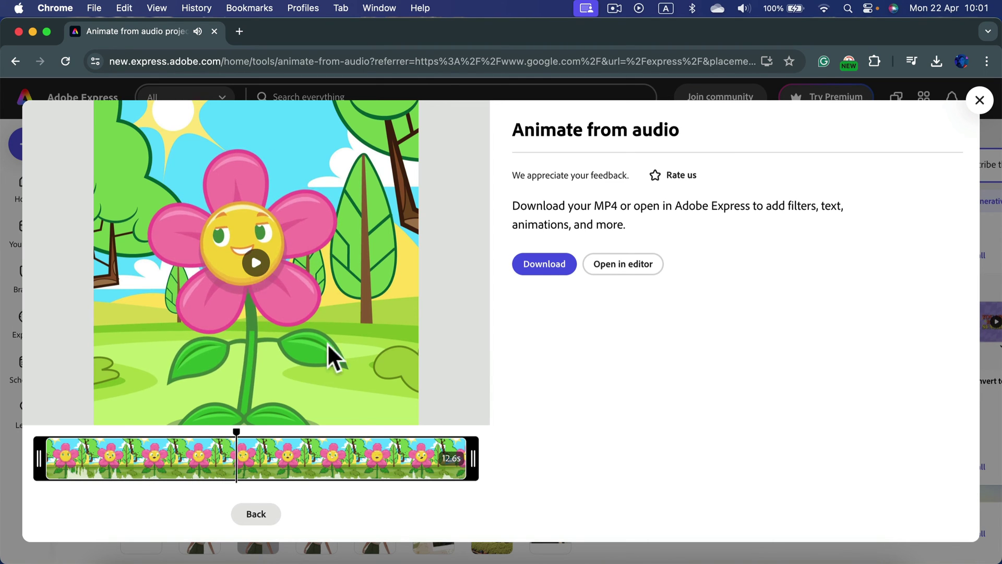
left_click(46, 450)
left_click_drag(46, 450, 11, 465)
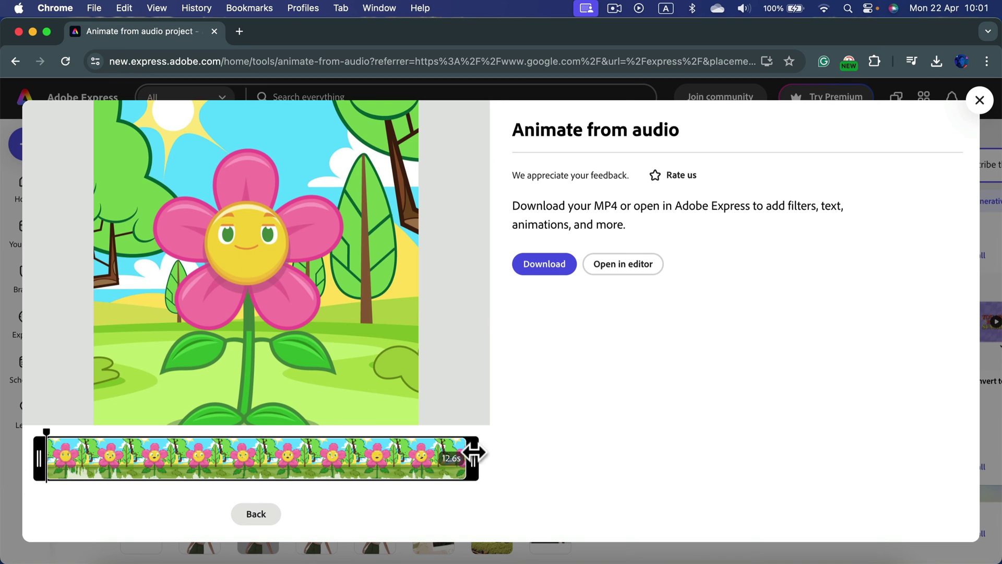
left_click_drag(475, 452, 499, 454)
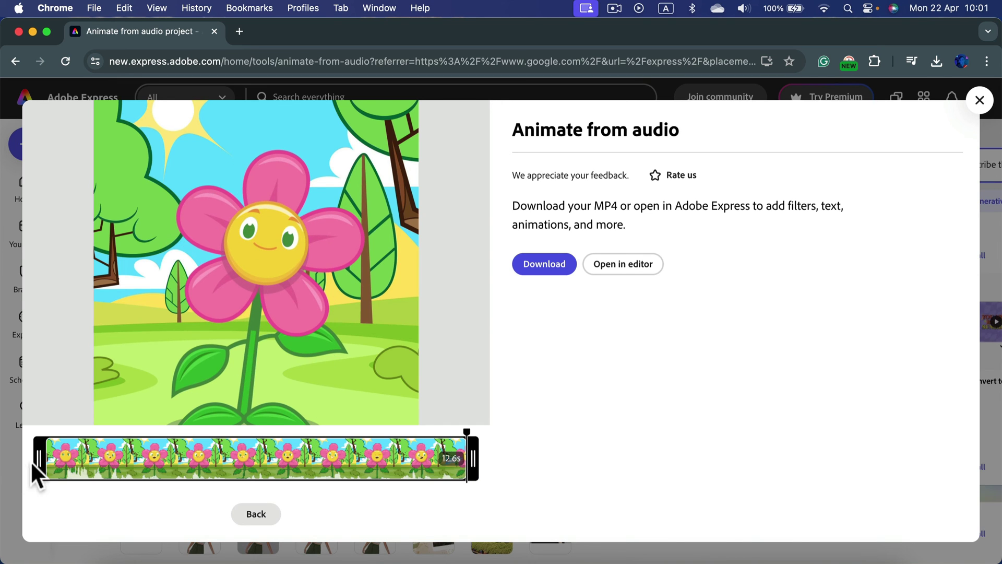
left_click_drag(37, 460, 9, 466)
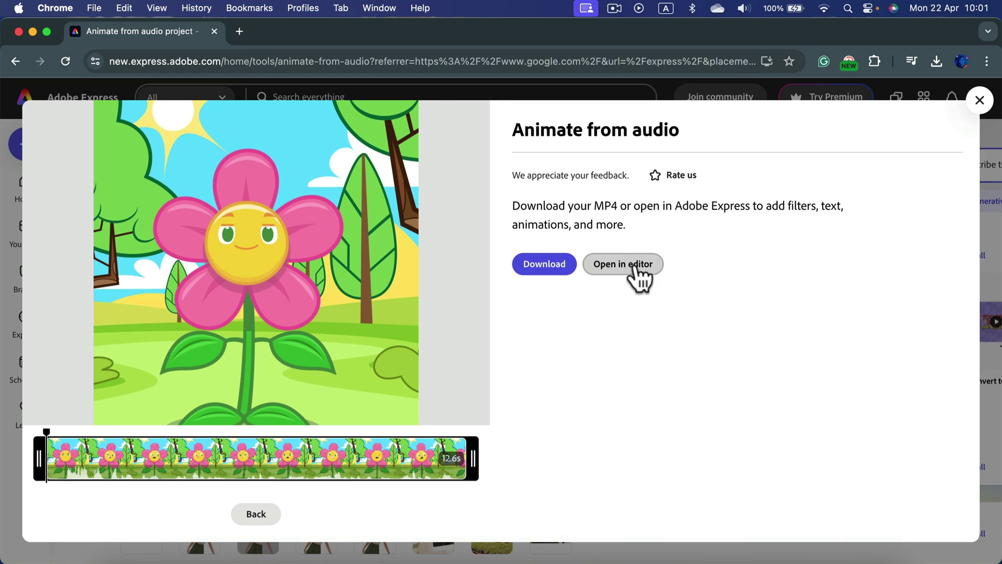
- Download the 12.6 s flower animation as an MP4
left_click(542, 276)
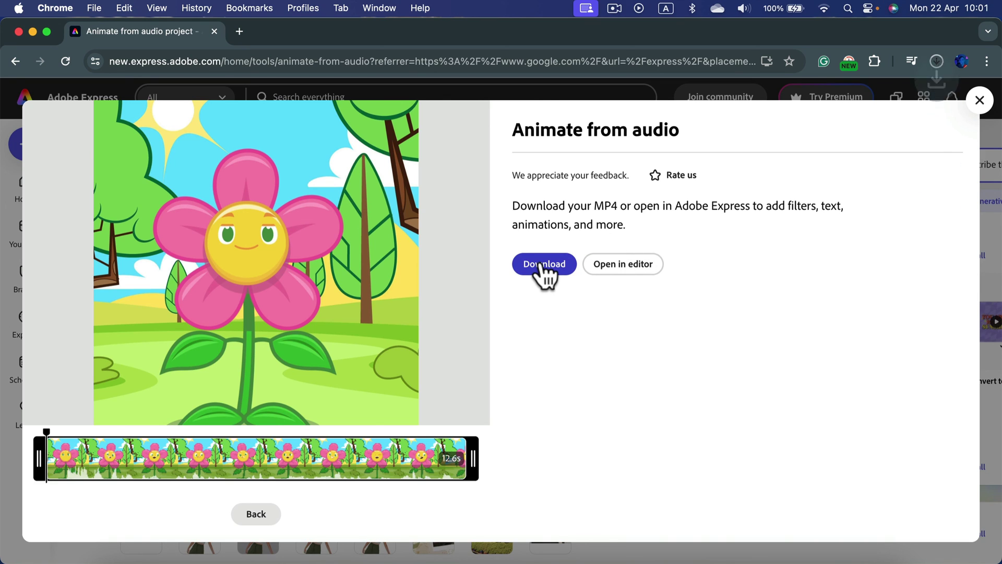